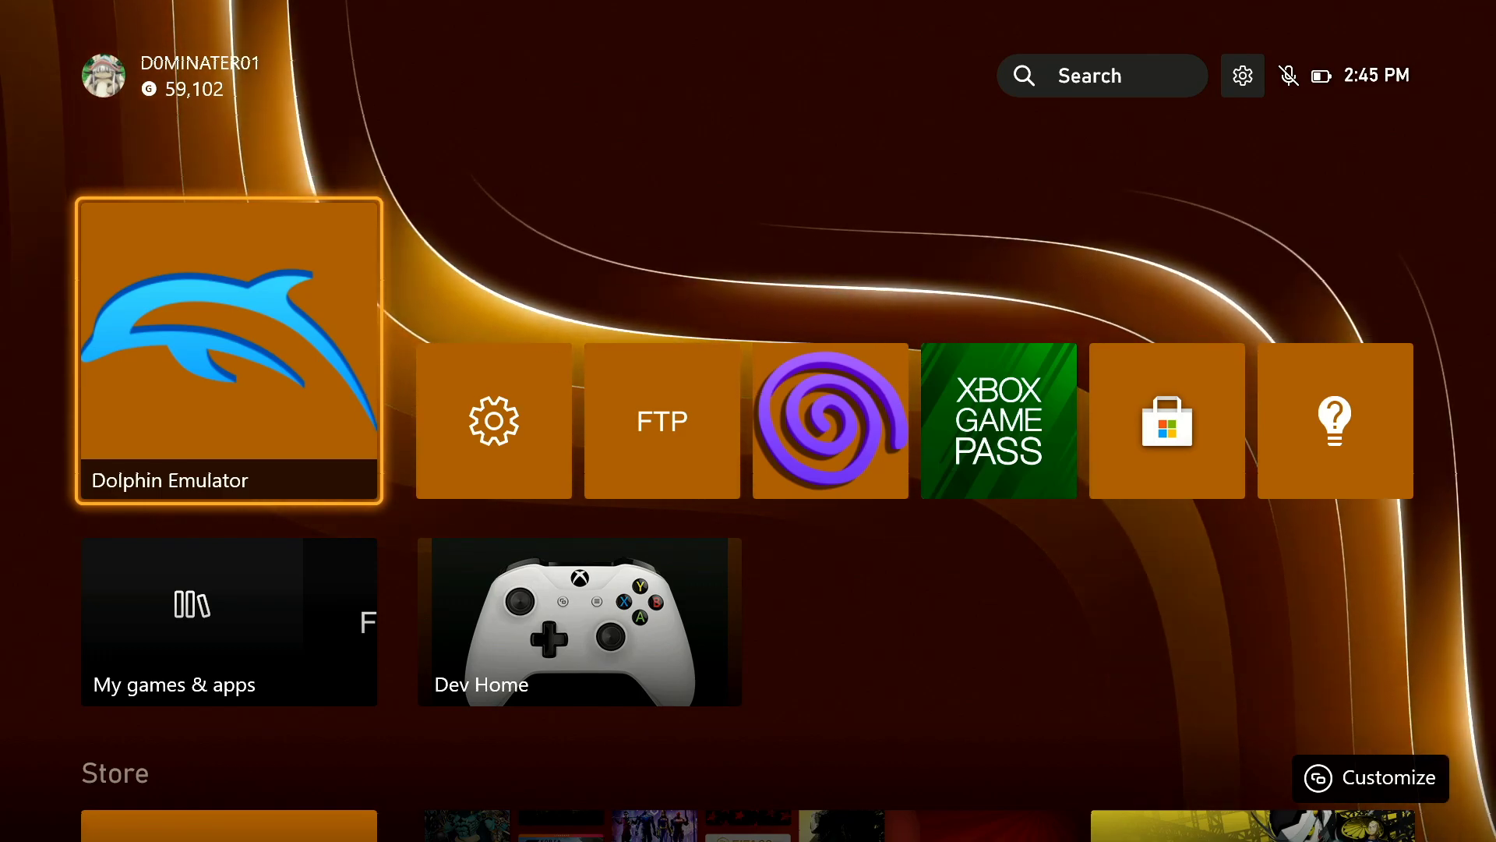
Launch Dolphin Emulator from the Xbox home screen.
{"action": "key", "text": "Return"}
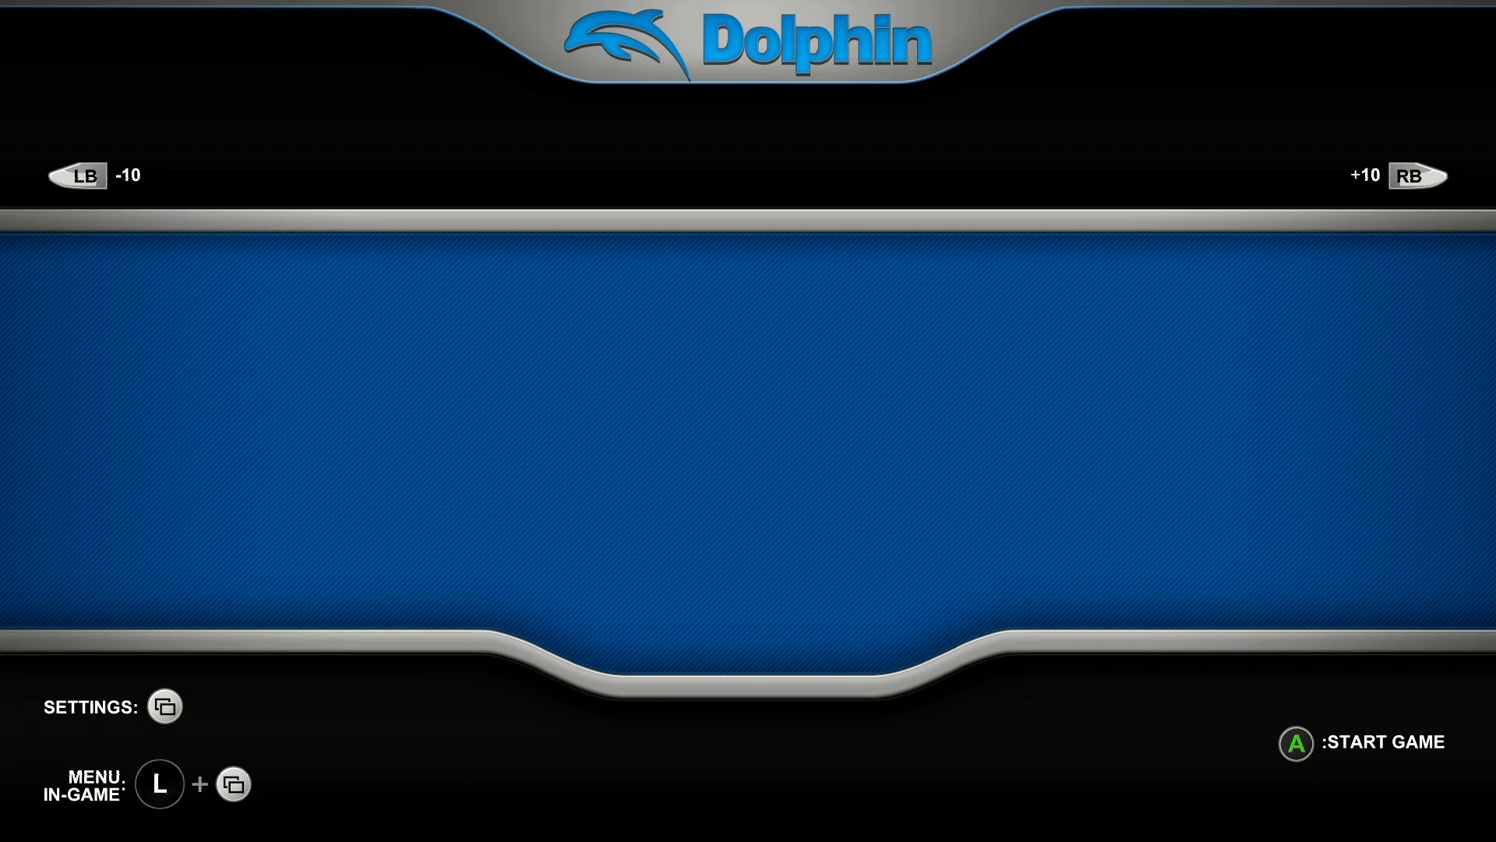
Open Settings, go to the Paths & Folders tab and highlight Add Path.
{"action": "key", "text": "Escape"}
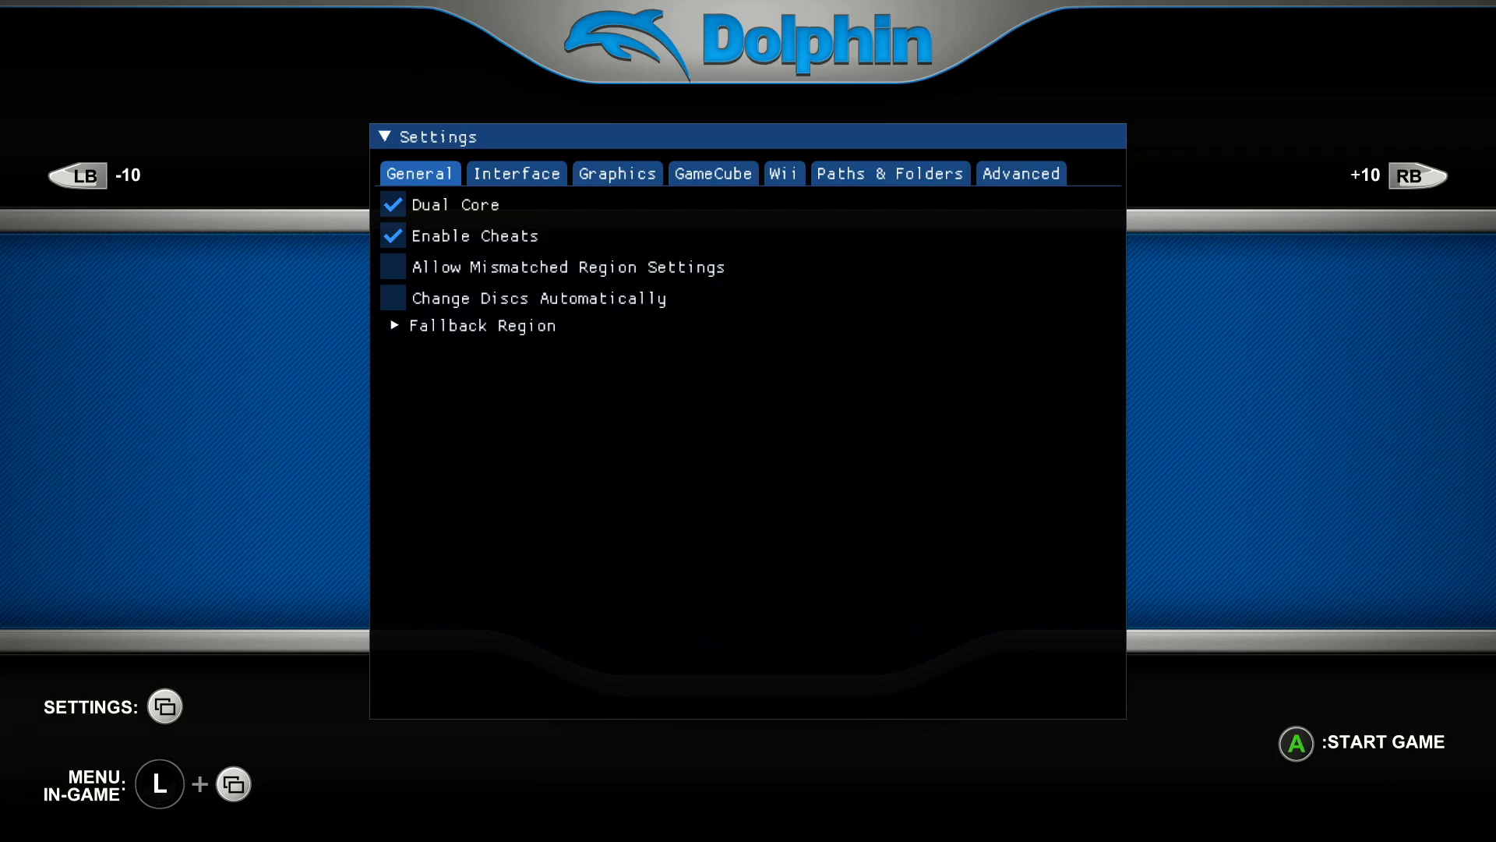
{"action": "key", "text": "Up"}
{"action": "key", "text": "Up"}
{"action": "key", "text": "Right"}
{"action": "key", "text": "Right"}
{"action": "key", "text": "Right"}
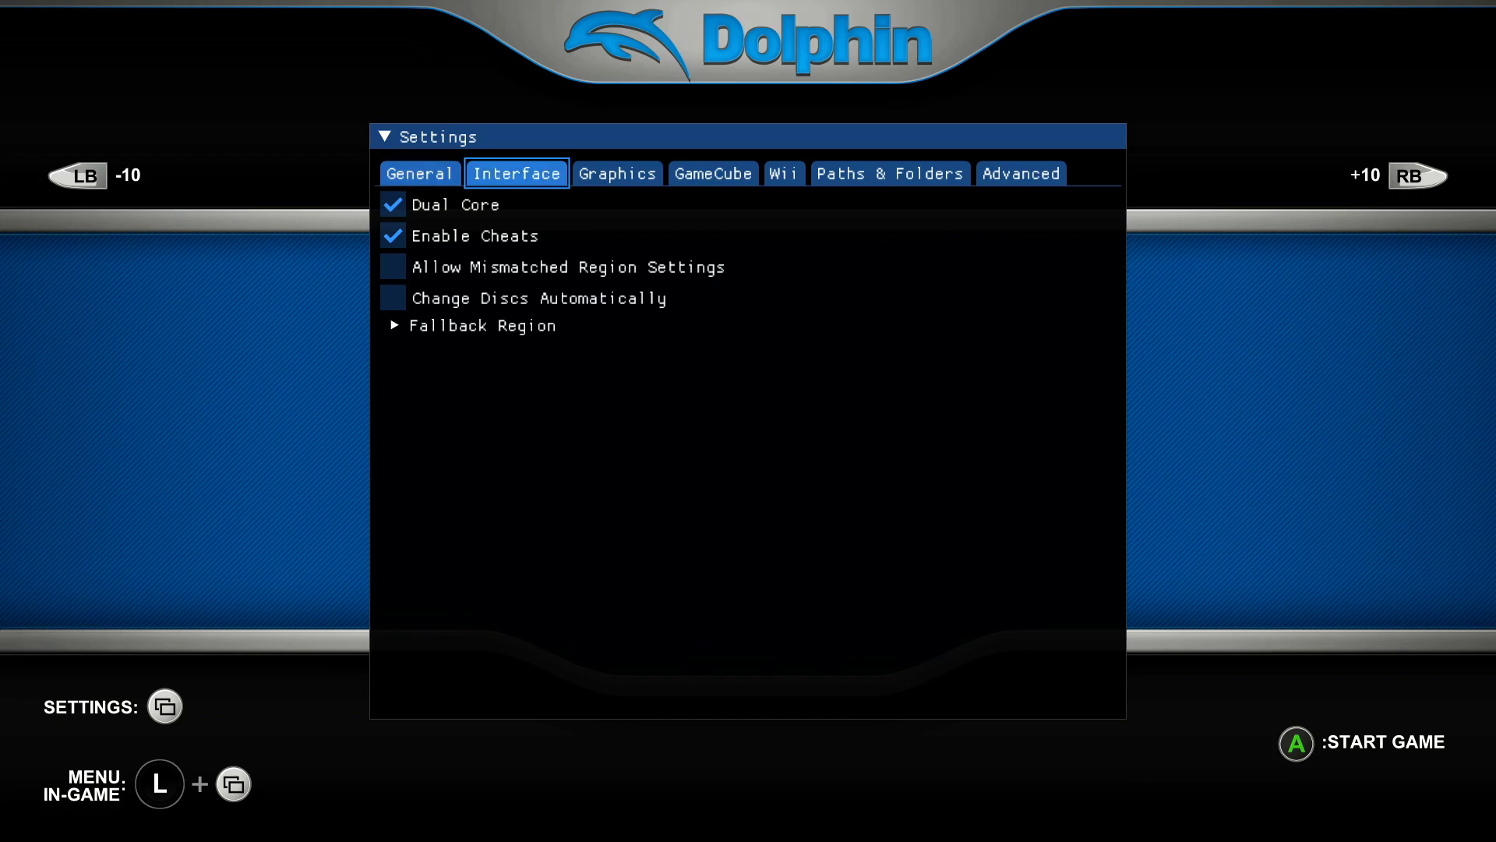
{"action": "key", "text": "Return"}
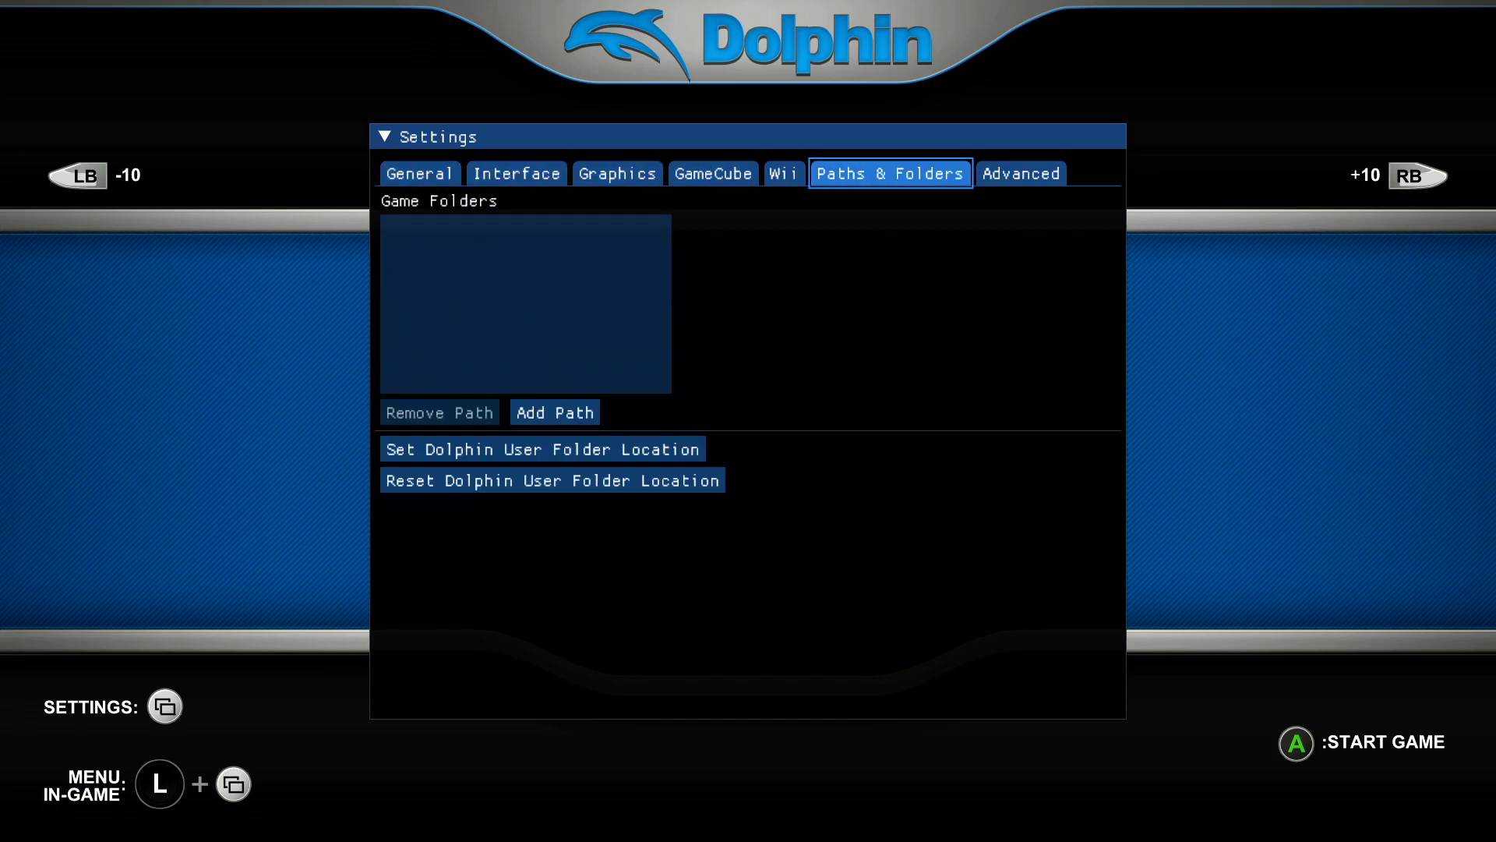
{"action": "key", "text": "Down"}
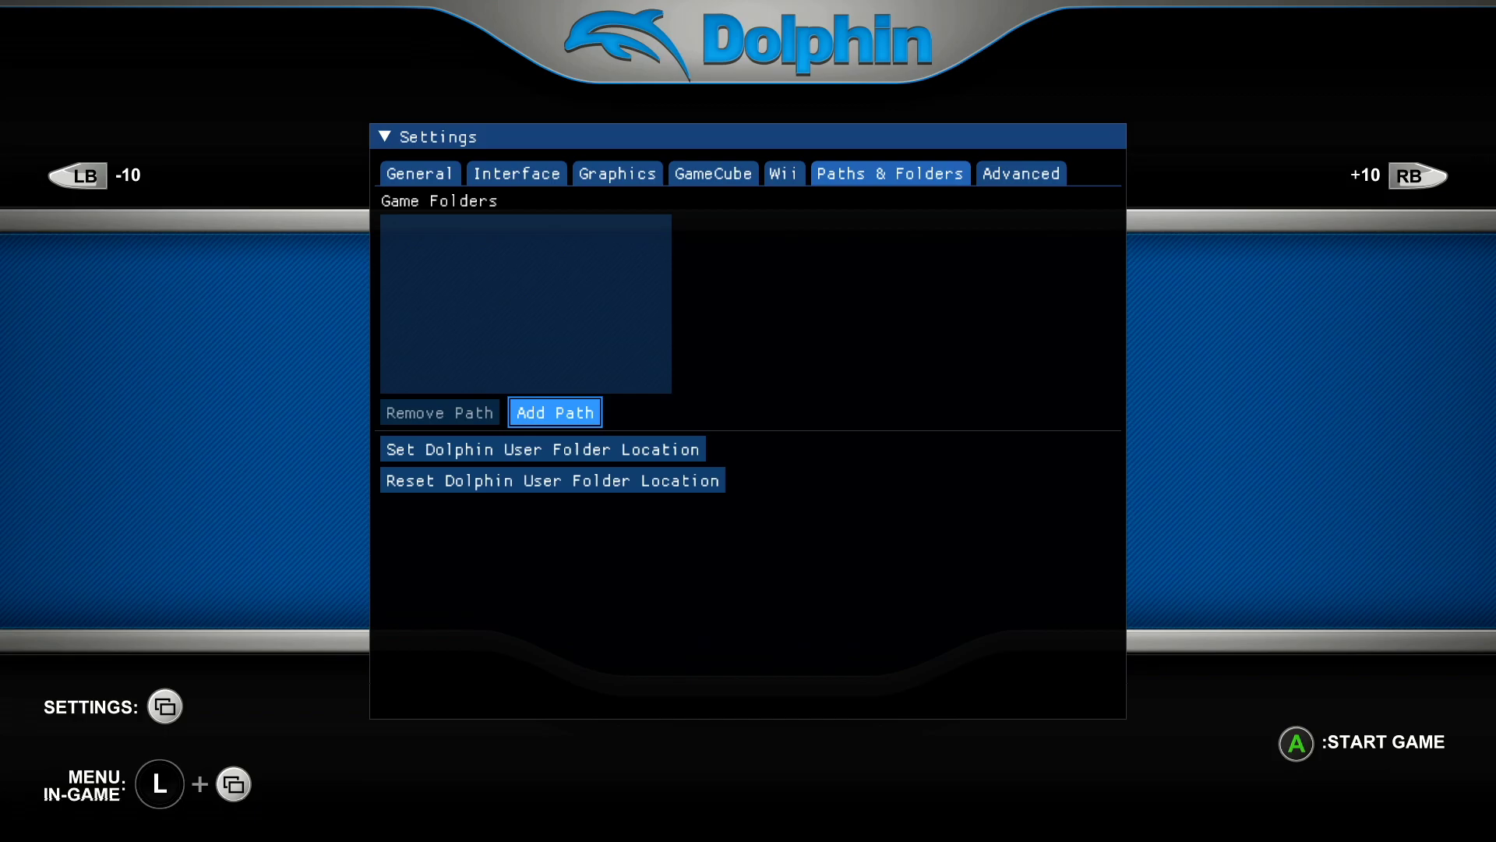
Open the folder picker and open the external Doms 2TB HDD (E:) drive.
{"action": "key", "text": "Return"}
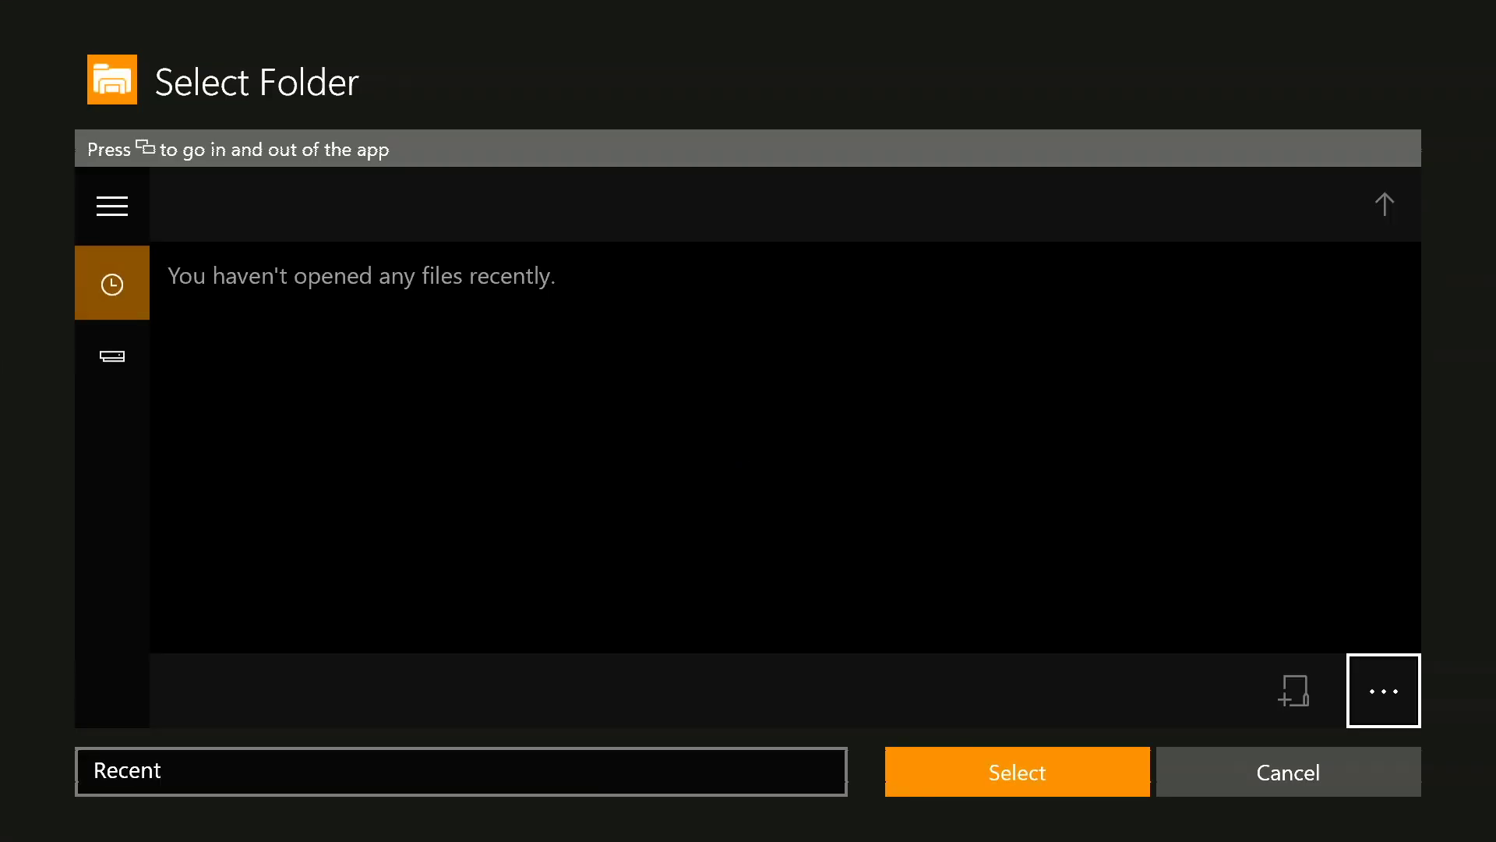
{"action": "key", "text": "Down"}
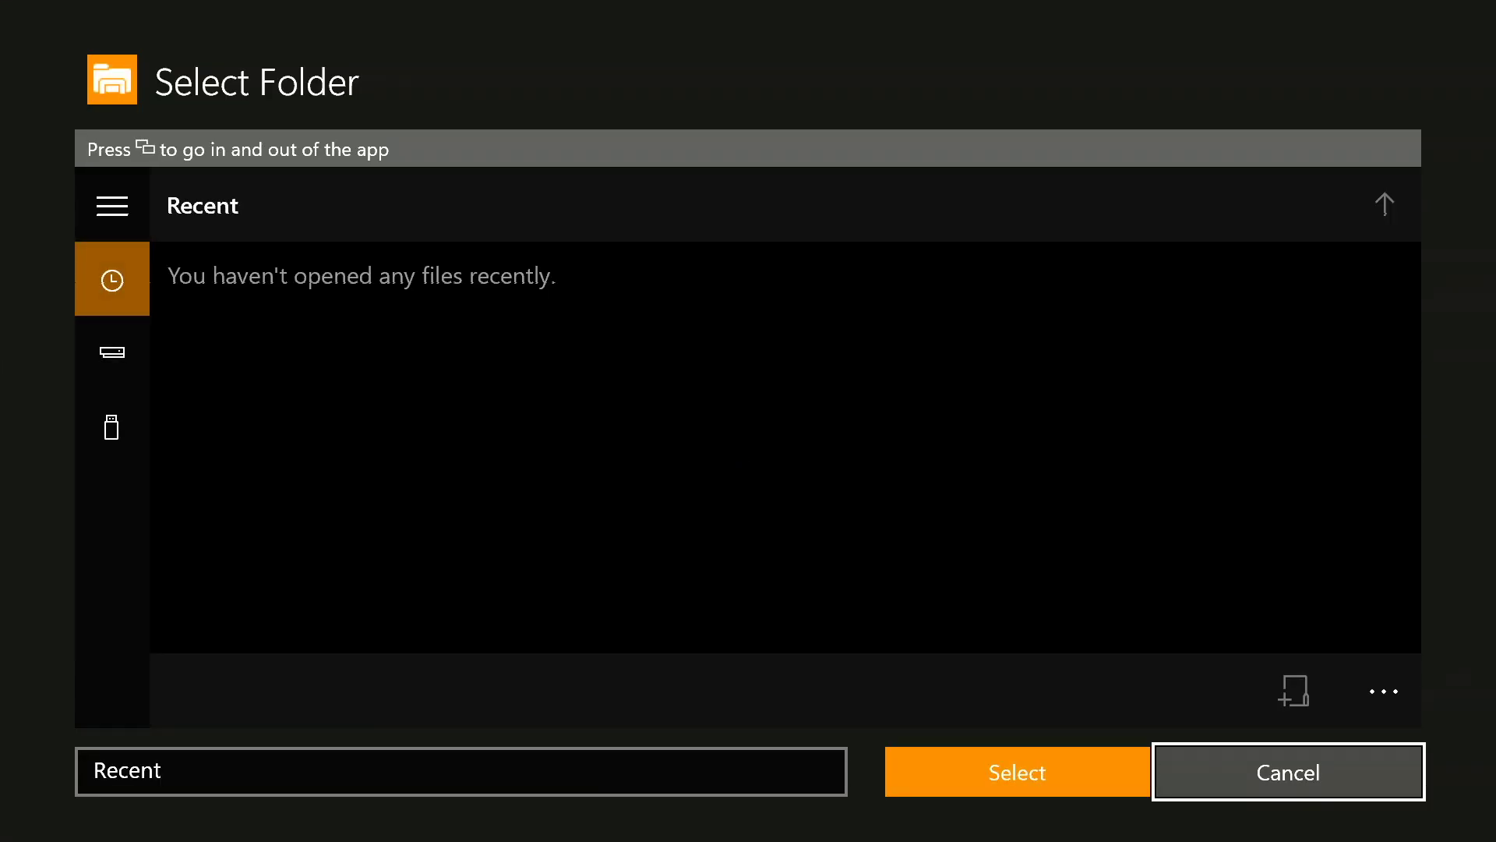
{"action": "key", "text": "Left"}
{"action": "key", "text": "Left"}
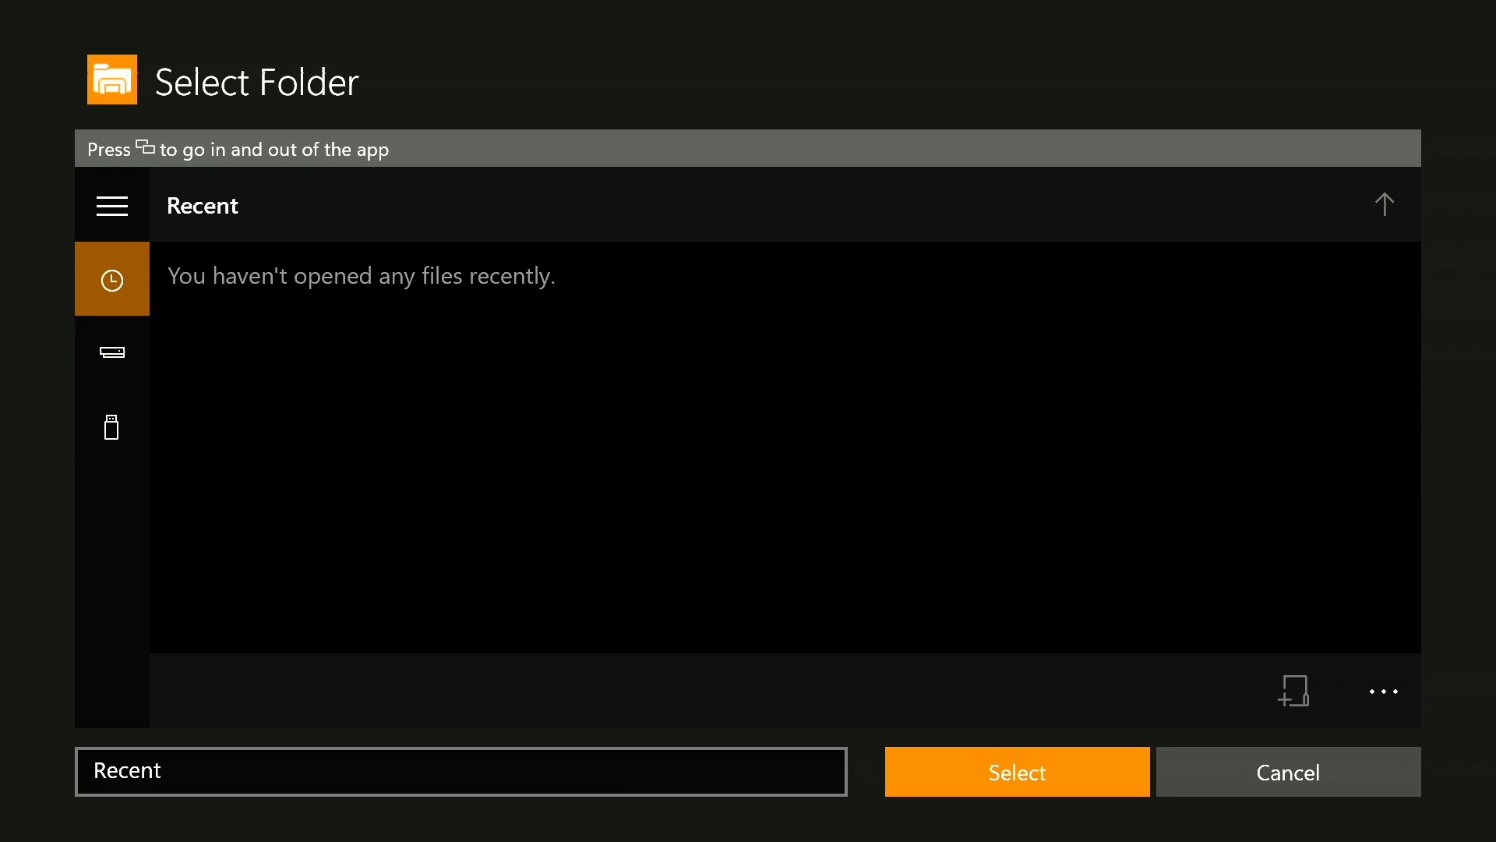
{"action": "key", "text": "Left"}
{"action": "key", "text": "Up"}
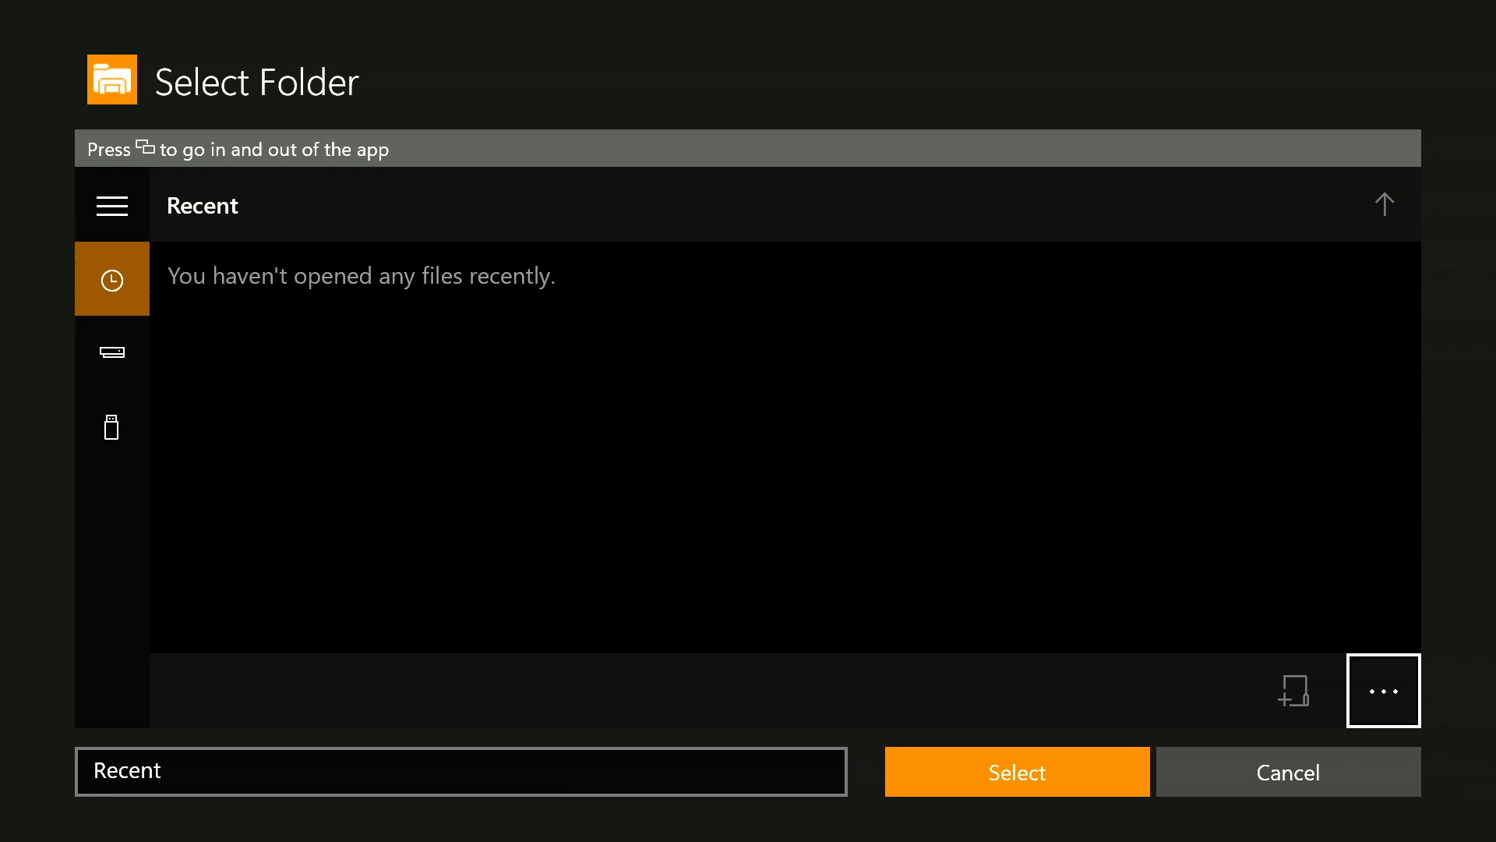
{"action": "key", "text": "Left"}
{"action": "key", "text": "Return"}
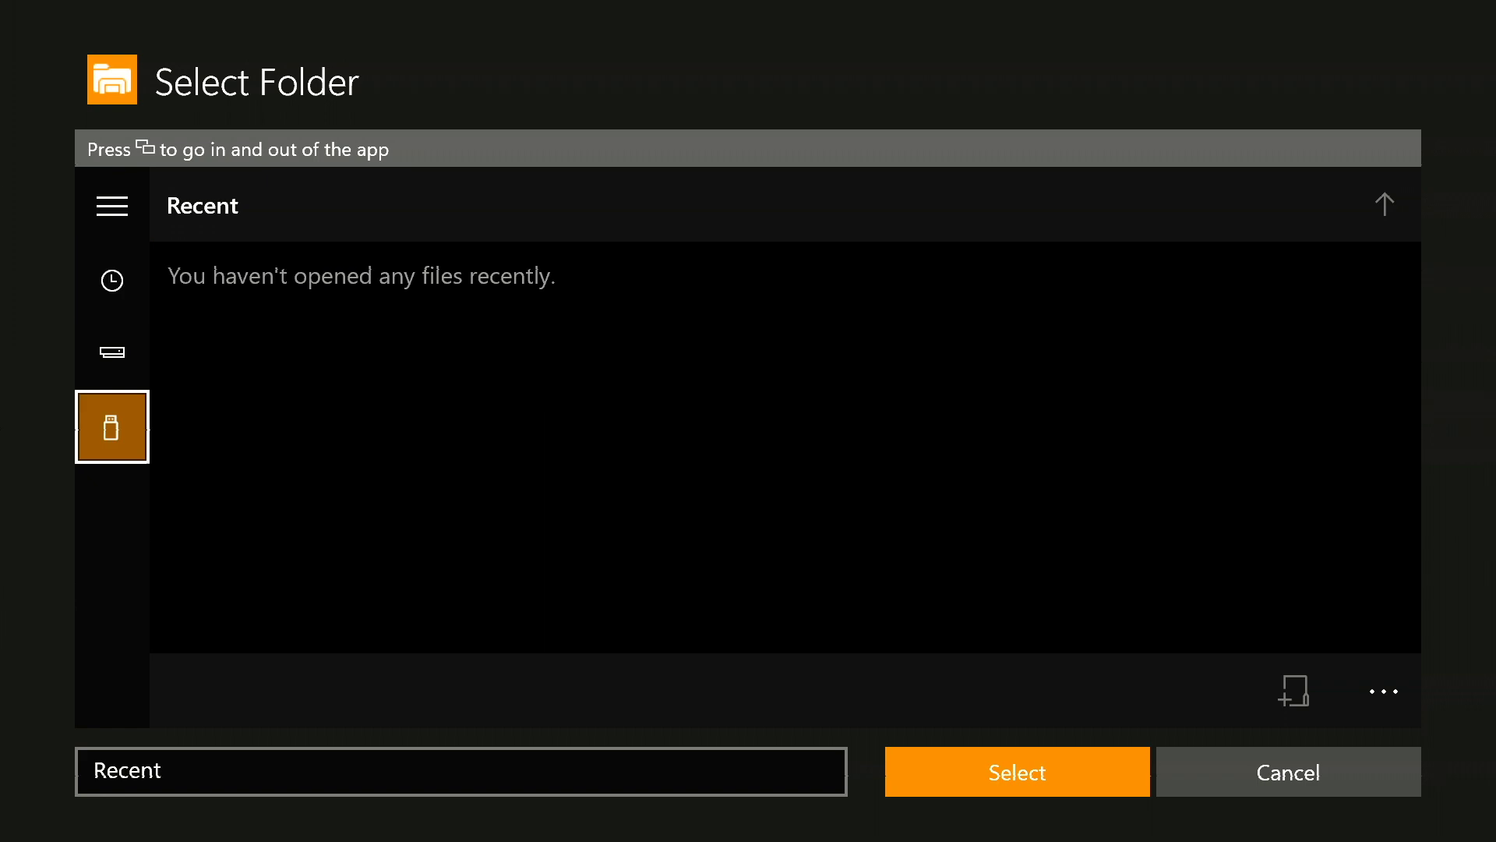
Open Emulated Roms, then the Wii folder, and move to the folder confirmation.
{"action": "key", "text": "Right"}
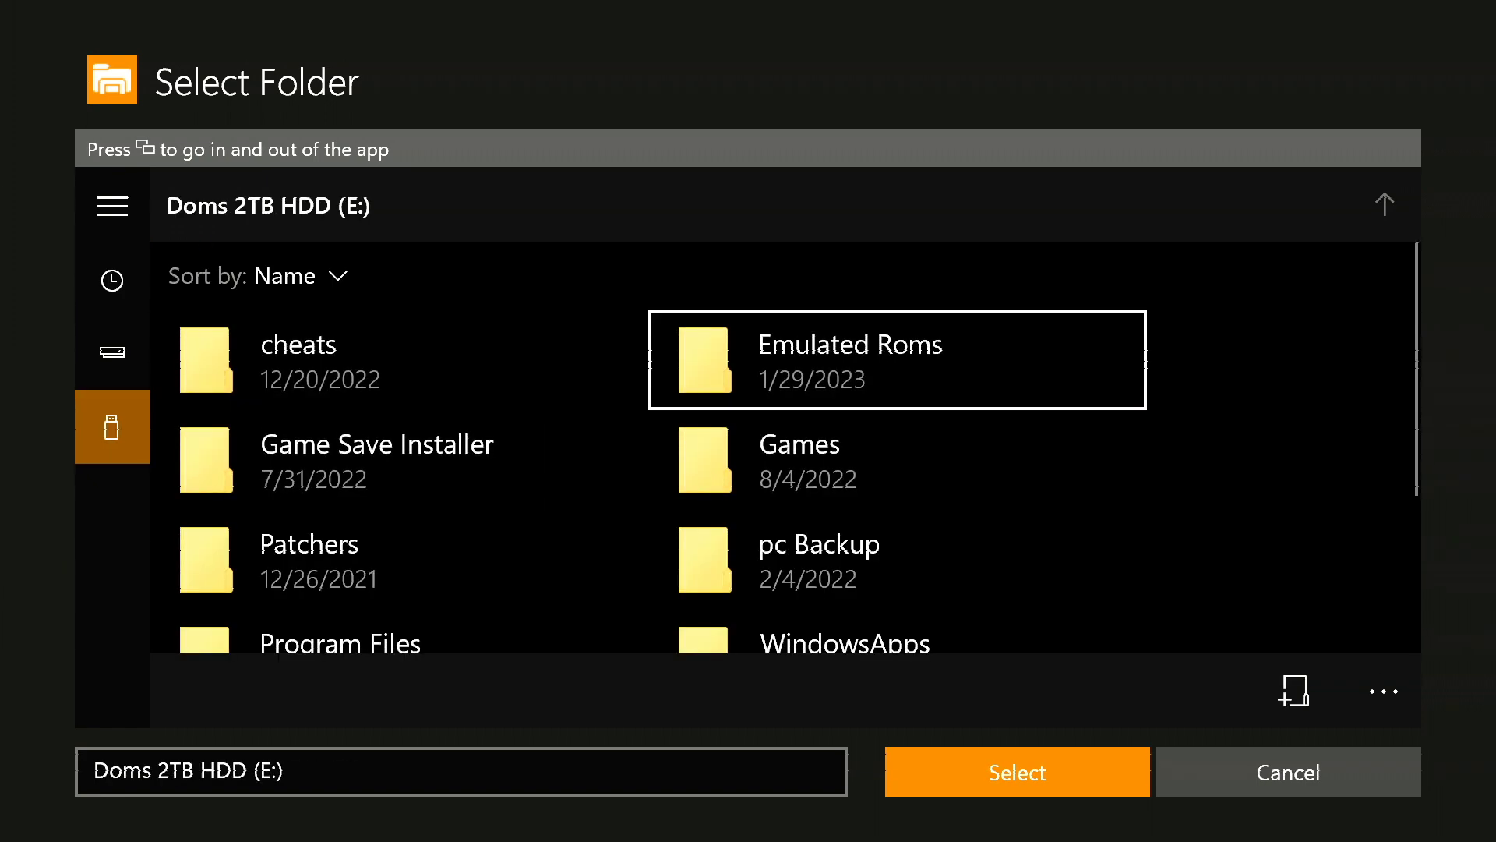
{"action": "key", "text": "Return"}
{"action": "key", "text": "Down"}
{"action": "key", "text": "Right"}
{"action": "key", "text": "Down"}
{"action": "key", "text": "Return"}
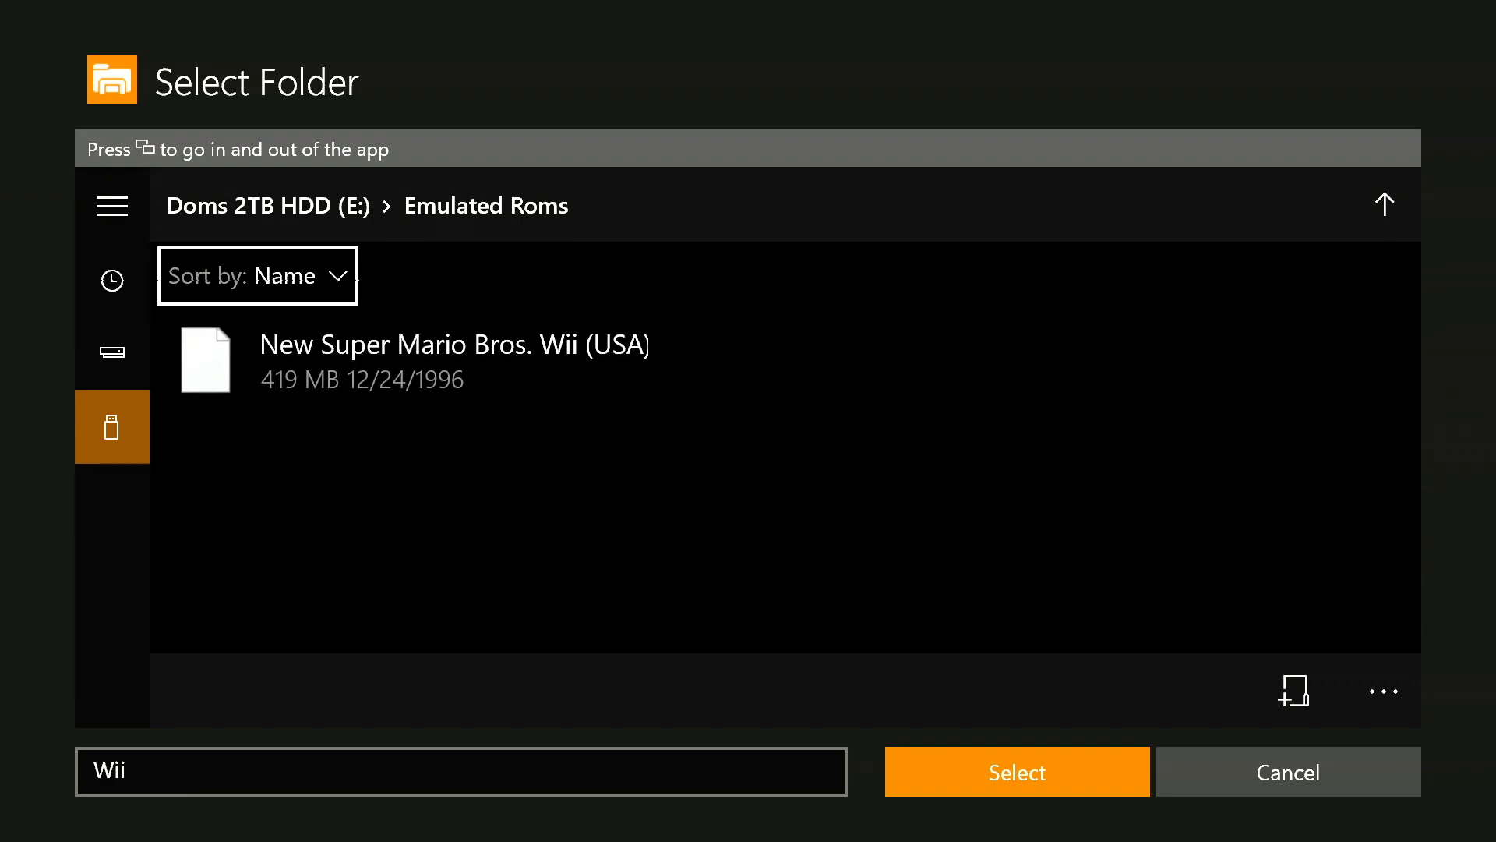
{"action": "key", "text": "Down"}
{"action": "key", "text": "Left"}
{"action": "key", "text": "Down"}
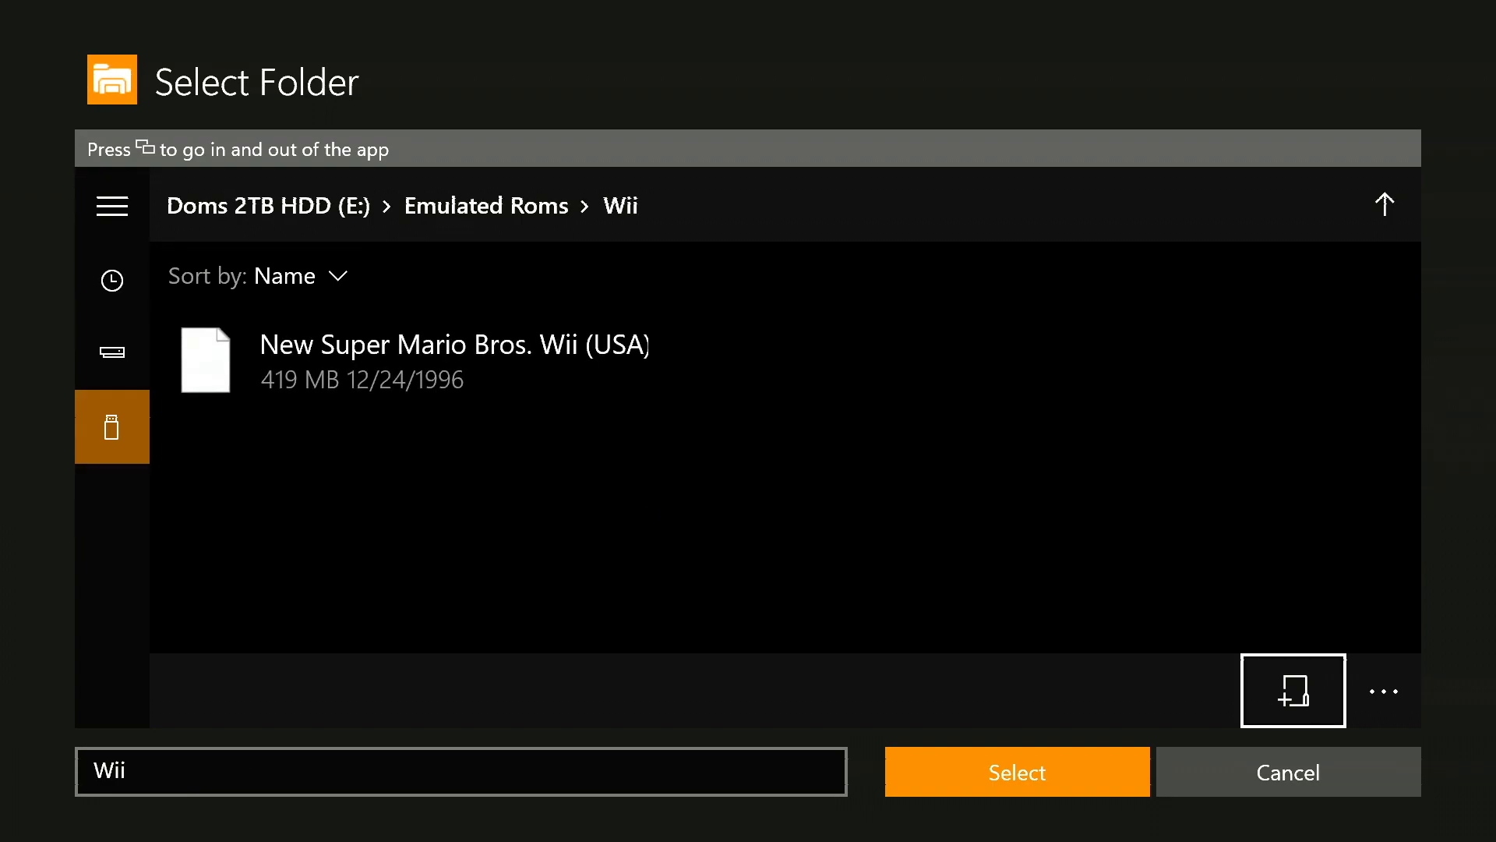
{"action": "key", "text": "Down"}
{"action": "key", "text": "Left"}
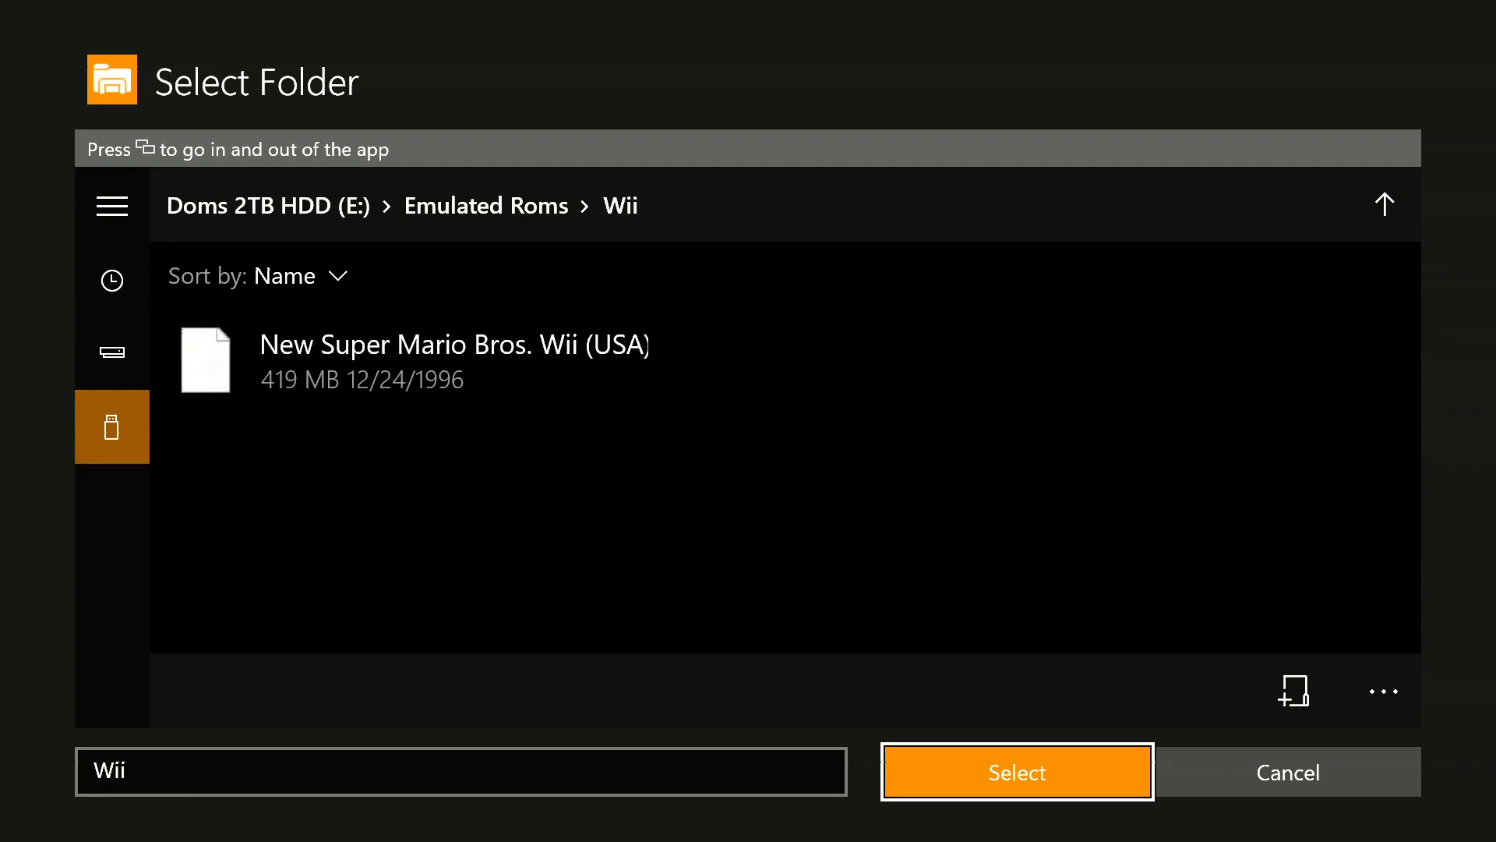
Confirm E:\Emulated Roms\Wii as a game folder and close Settings to the game list.
{"action": "key", "text": "Return"}
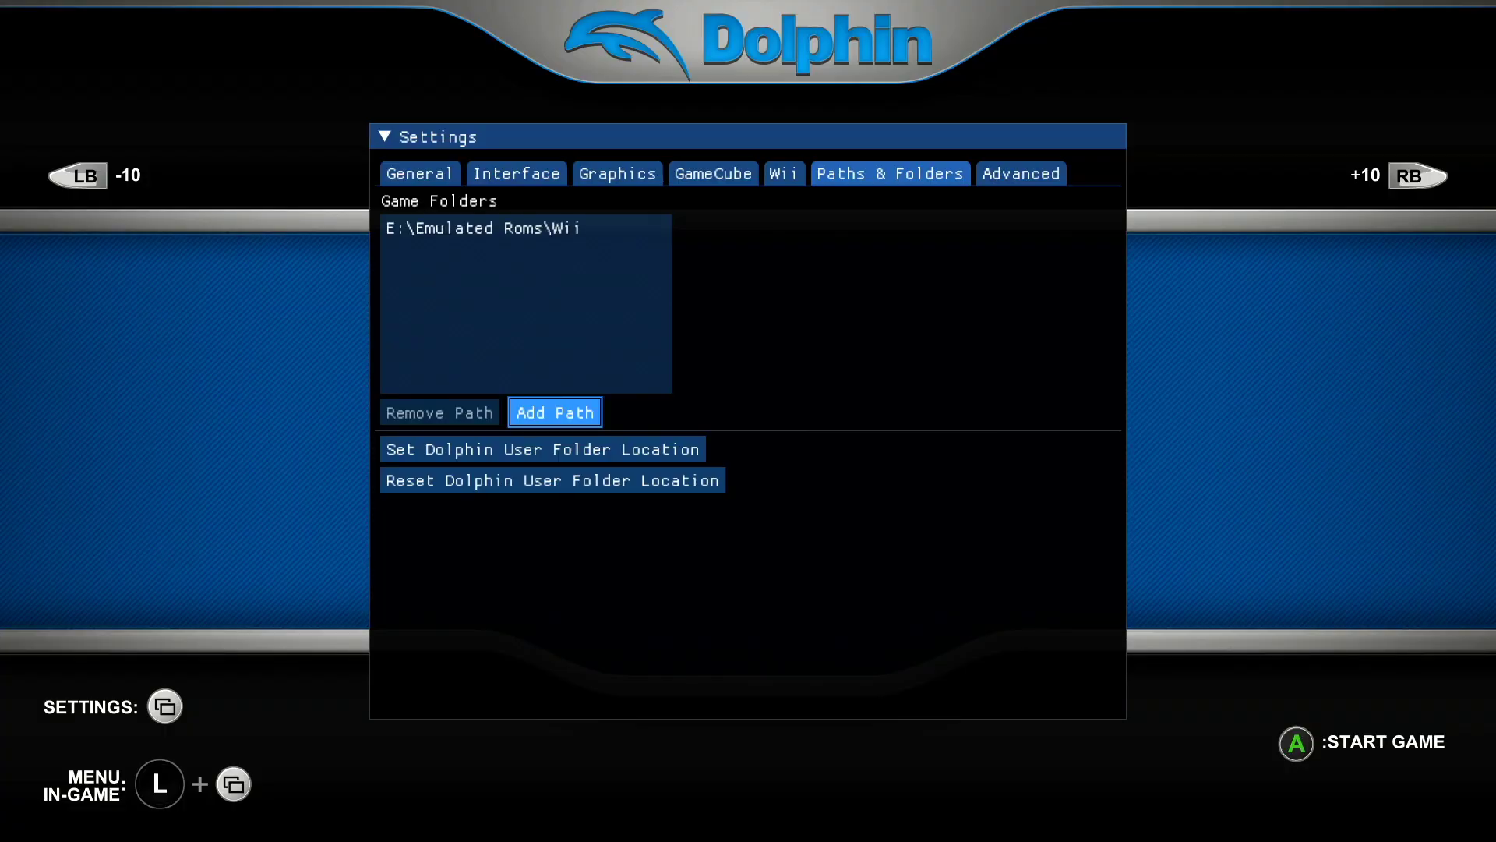
{"action": "key", "text": "Escape"}
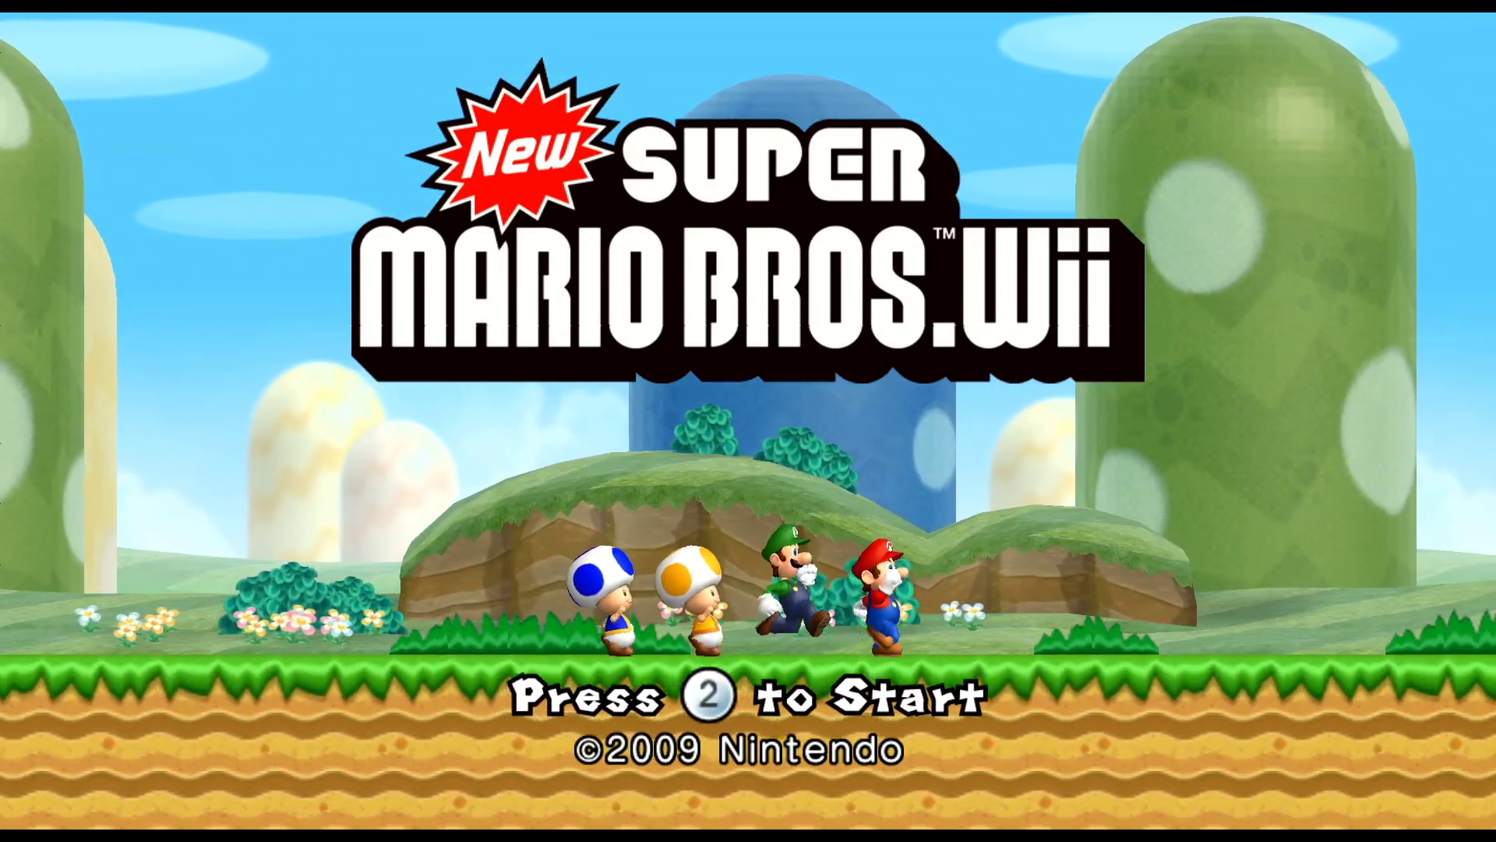
Pass the title screen and check Show FPS in the in-game menu, showing 59.94 FPS.
{"action": "key", "text": "2"}
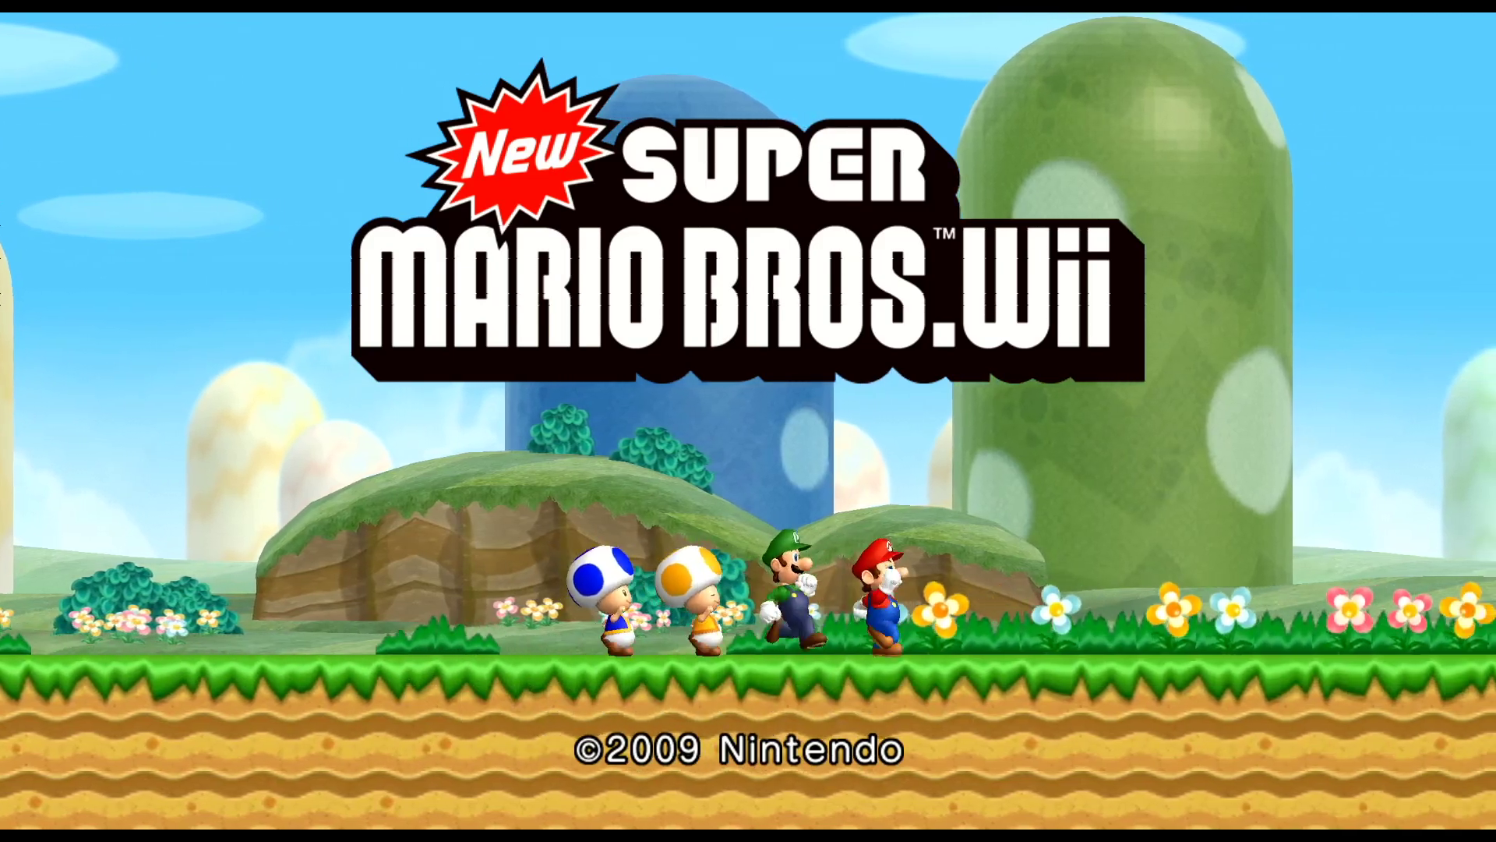
{"action": "key", "text": "Escape"}
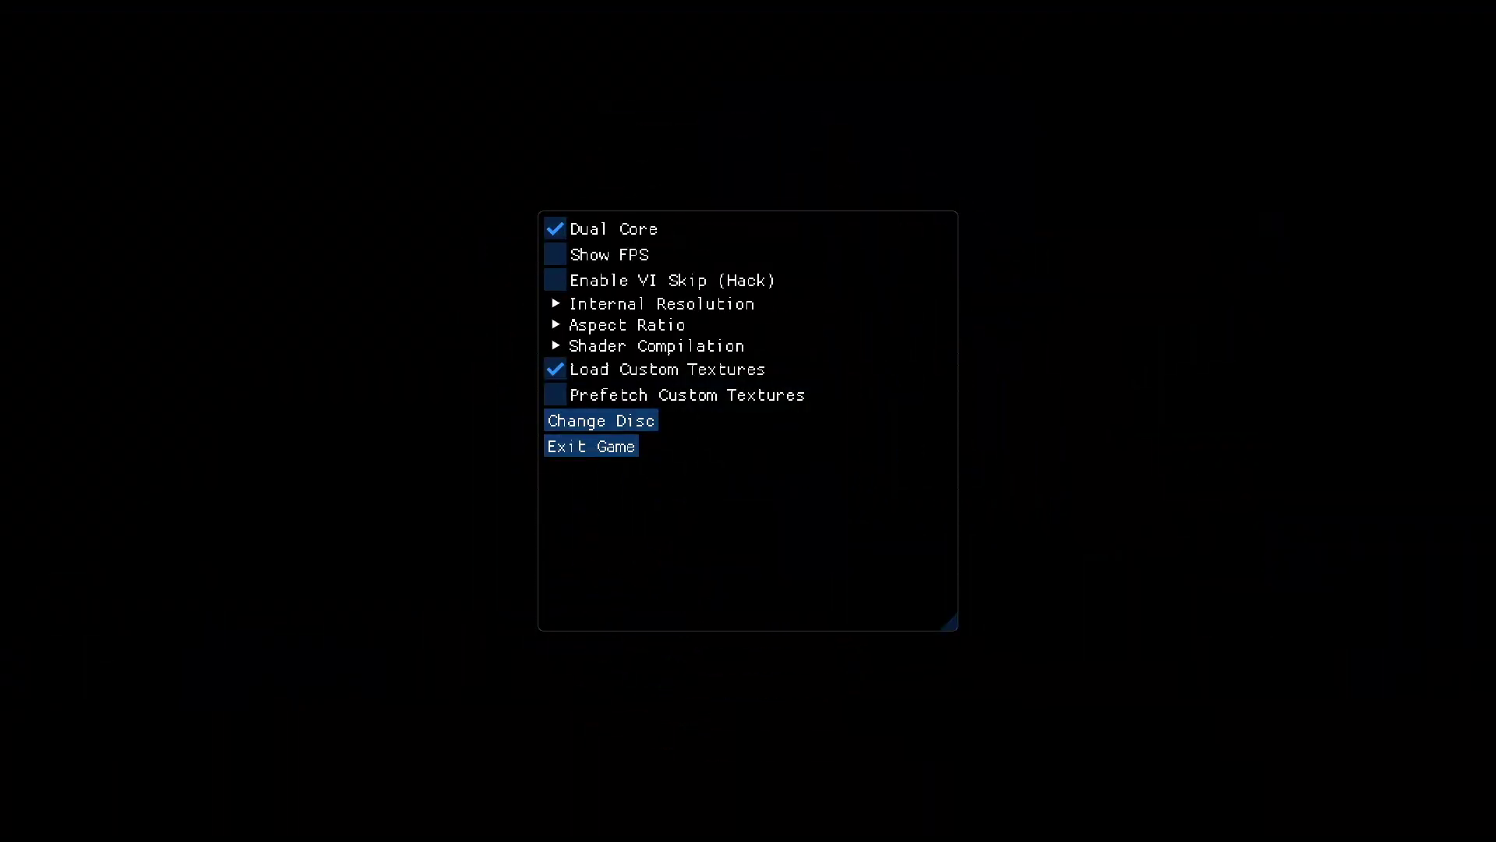
{"action": "key", "text": "Down"}
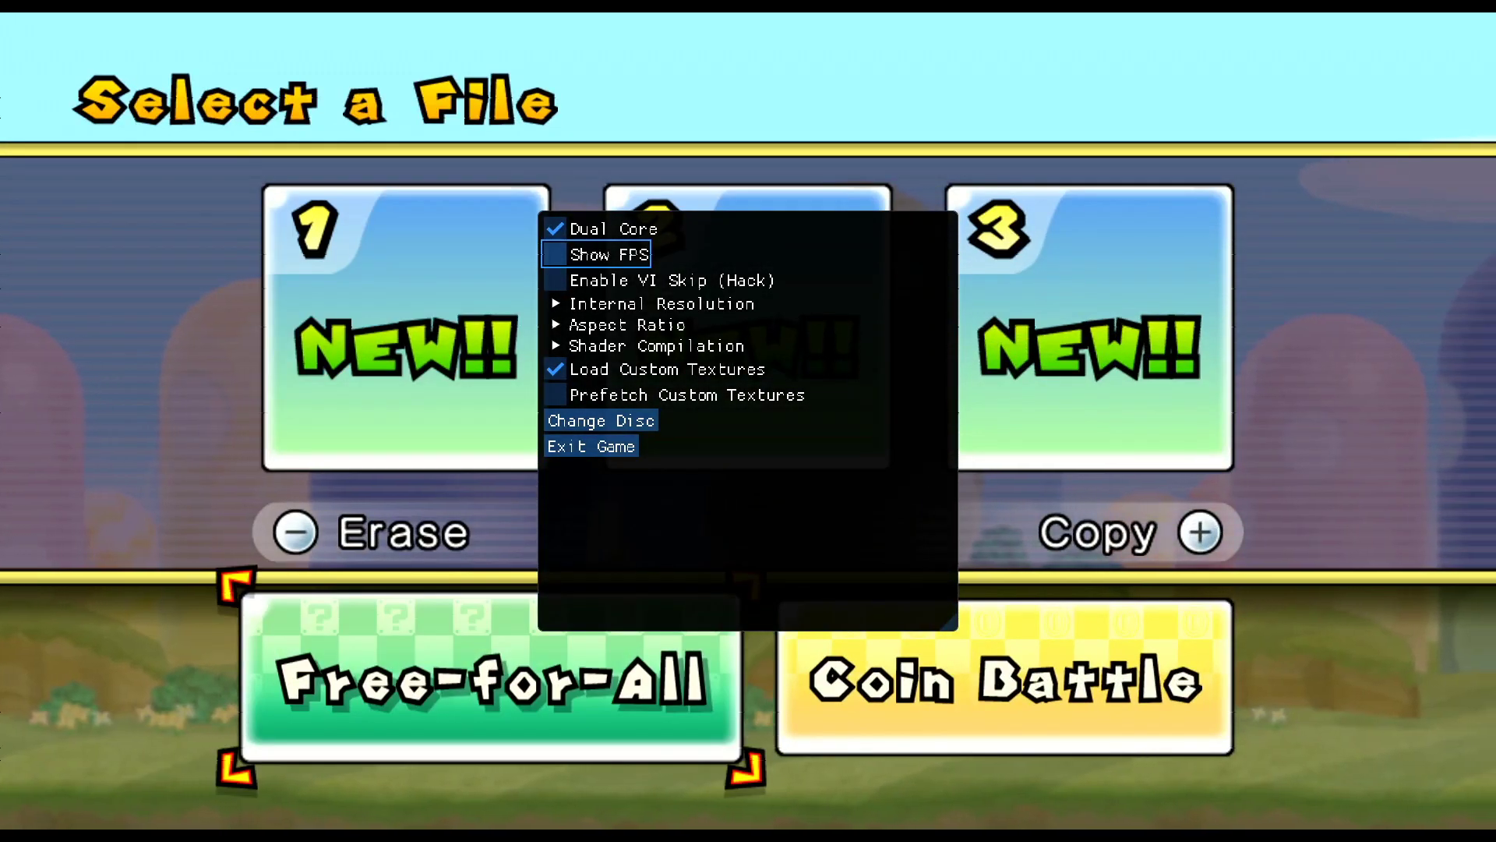
{"action": "key", "text": "Down"}
{"action": "key", "text": "Down"}
{"action": "key", "text": "Down"}
{"action": "key", "text": "Down"}
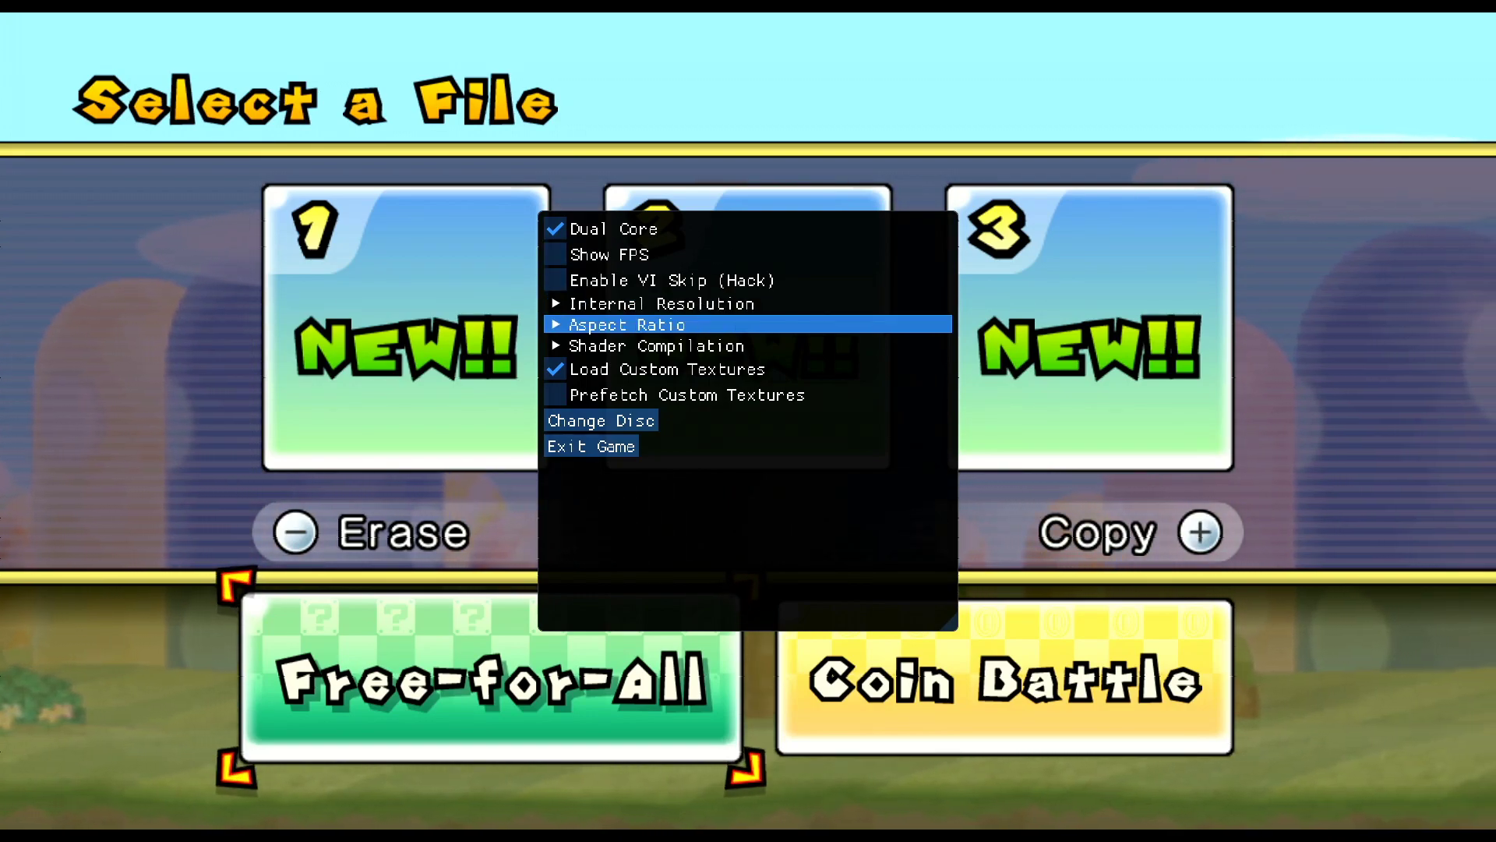
{"action": "key", "text": "Down"}
{"action": "key", "text": "Down"}
{"action": "key", "text": "Down"}
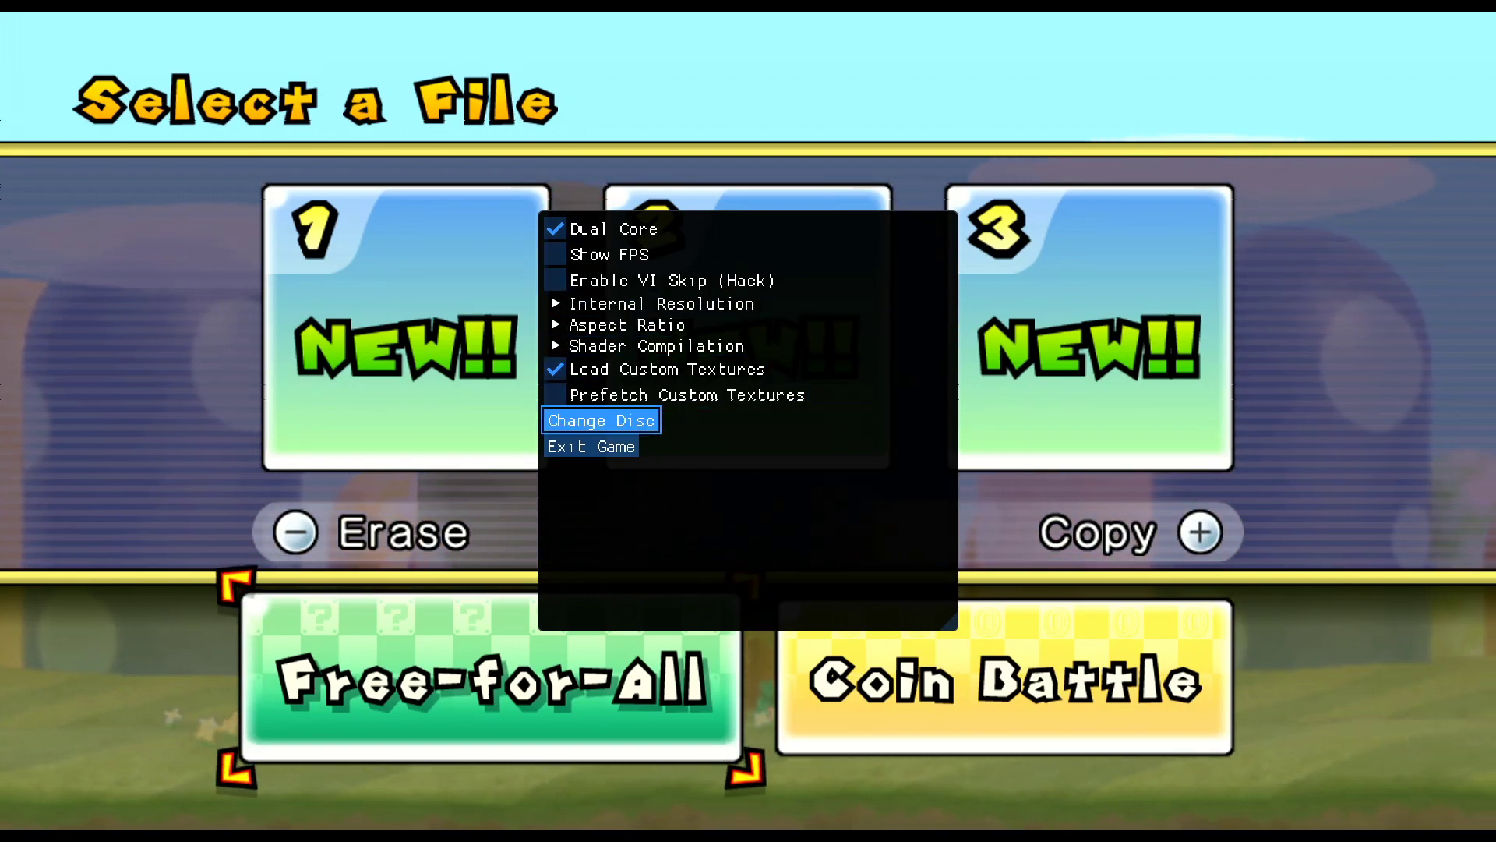
{"action": "key", "text": "Up"}
{"action": "key", "text": "Up"}
{"action": "key", "text": "Up"}
{"action": "key", "text": "Up"}
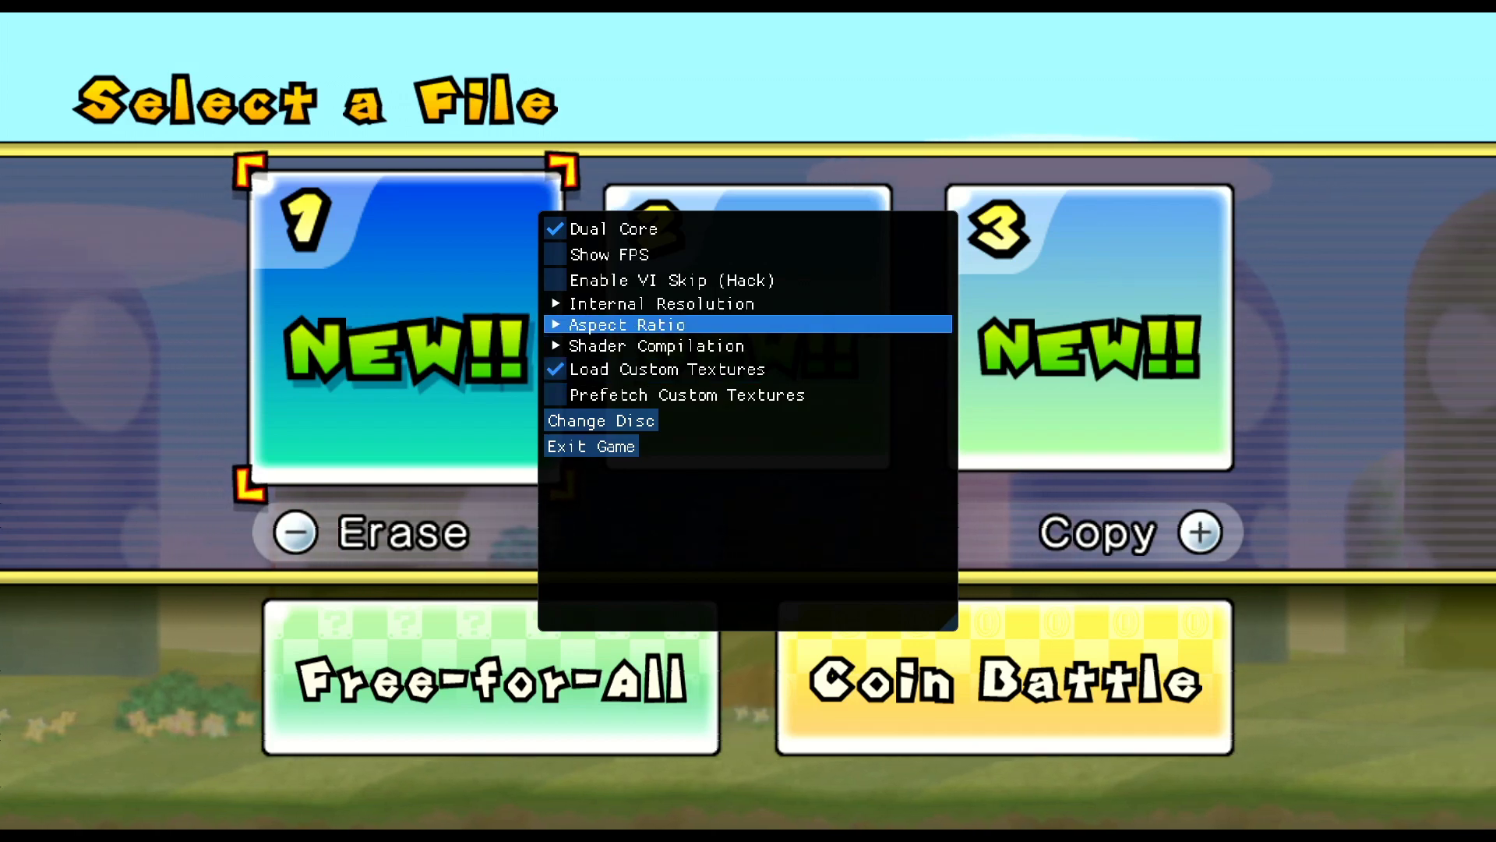
{"action": "key", "text": "Up"}
{"action": "key", "text": "Up"}
{"action": "key", "text": "Up"}
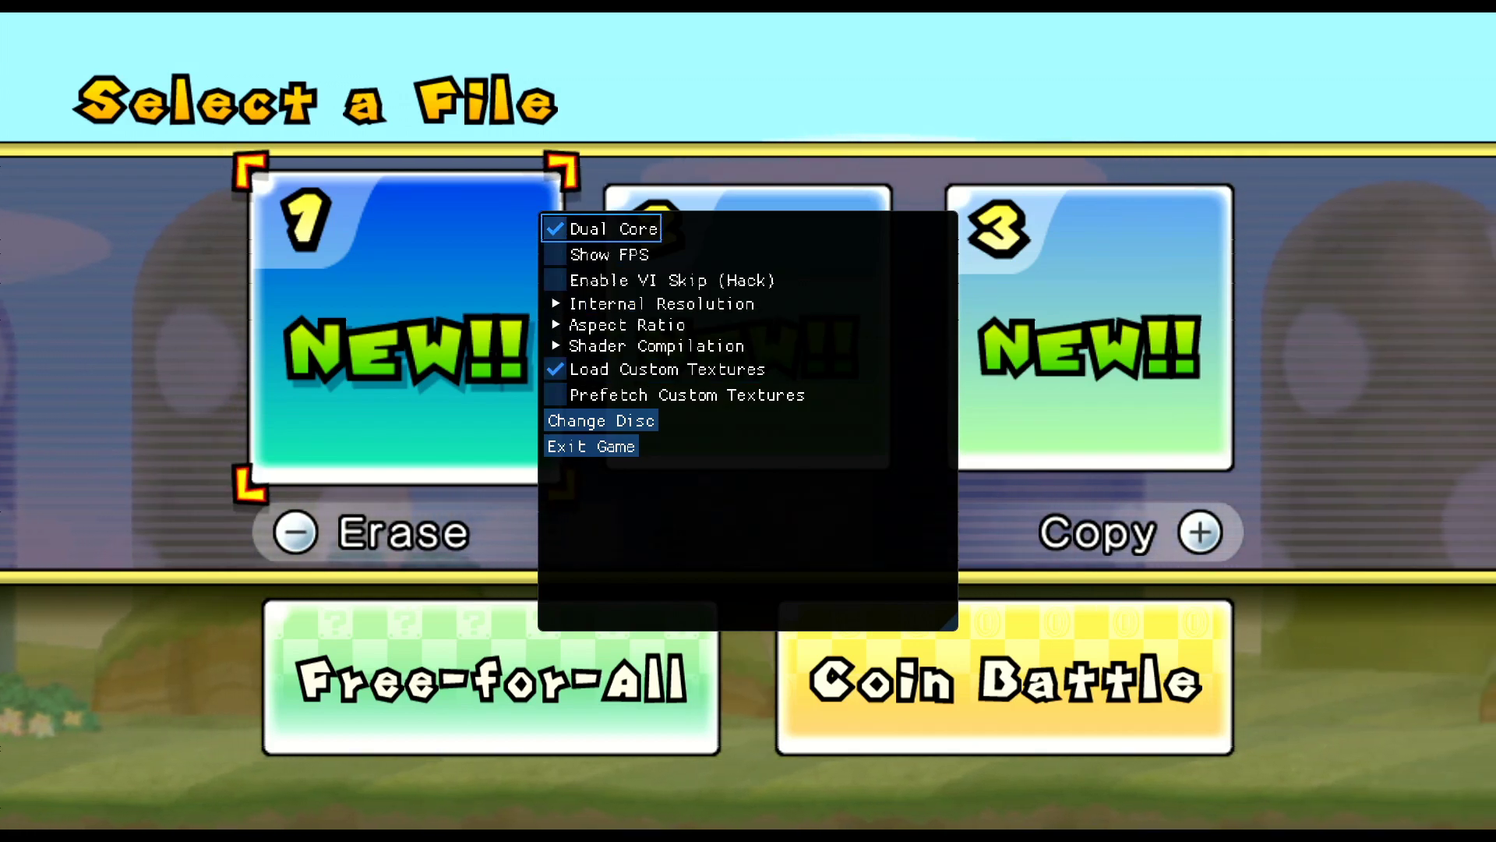
{"action": "key", "text": "Down"}
{"action": "key", "text": "Return"}
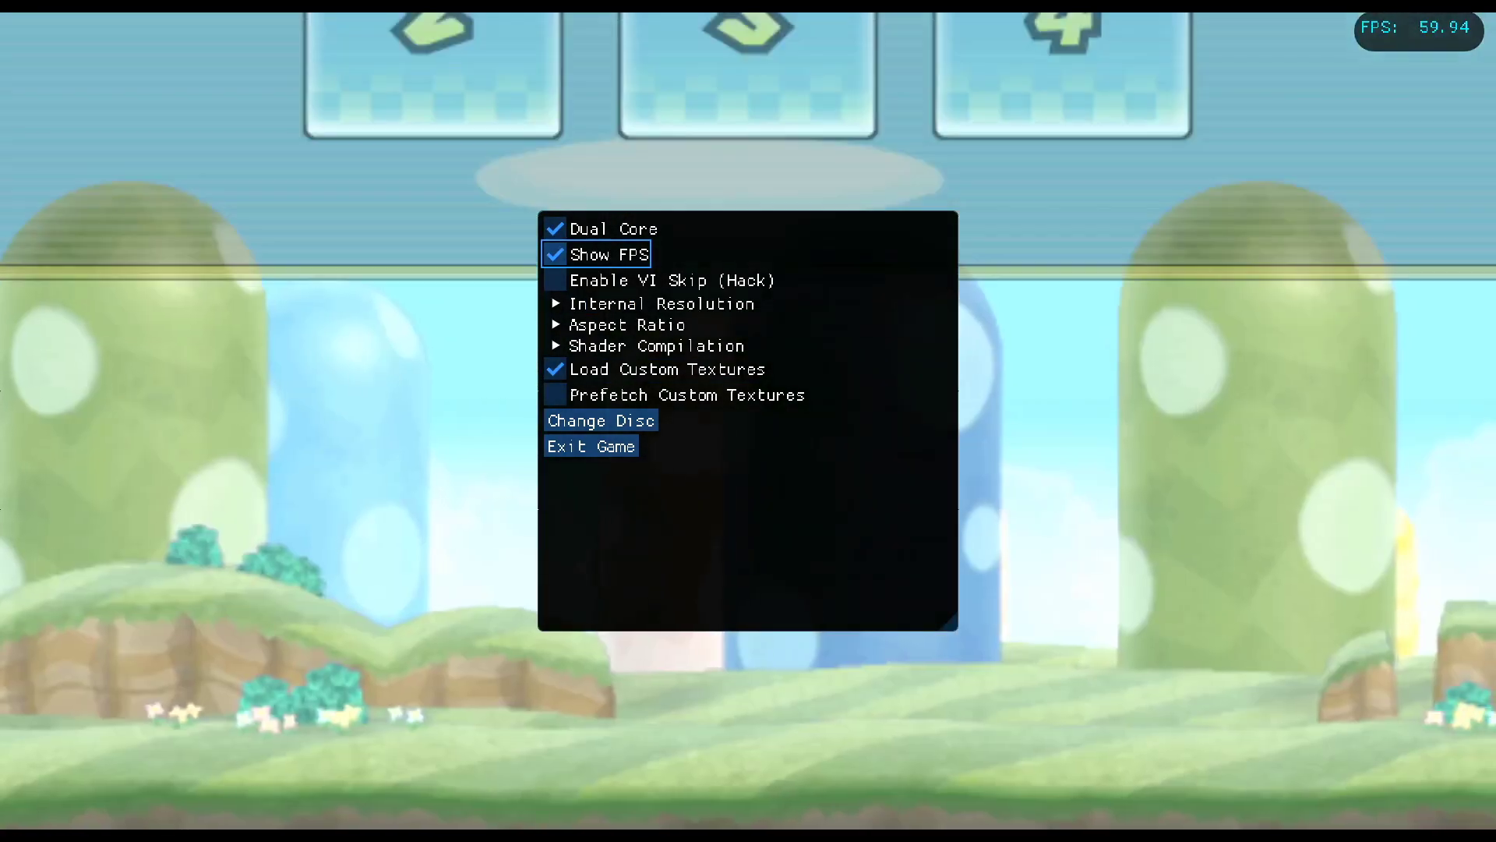